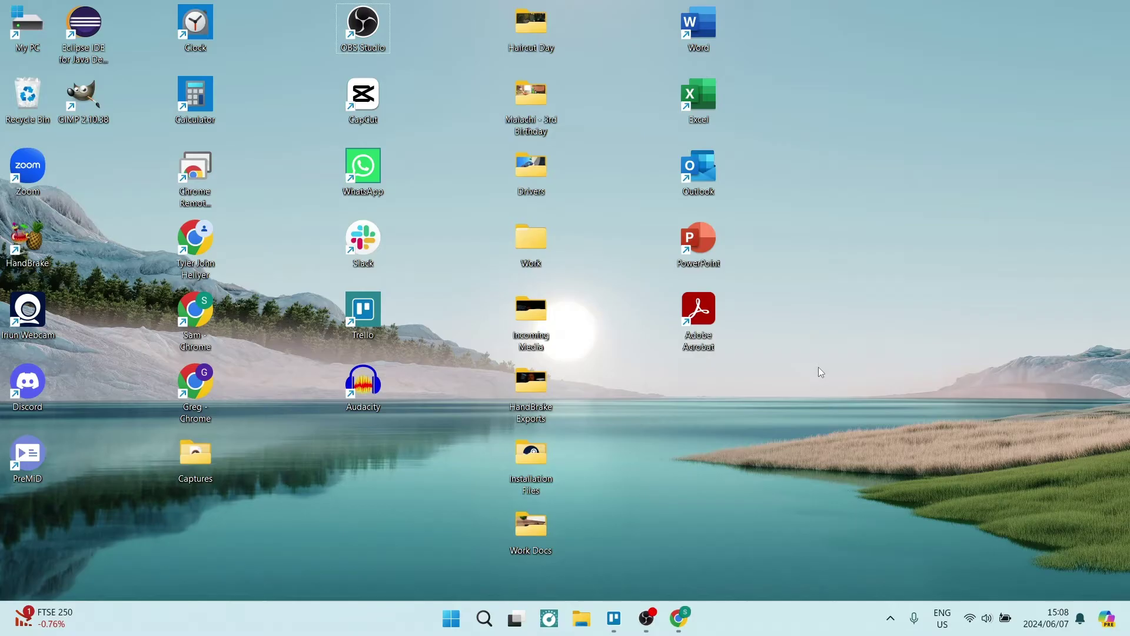
# Step: Search for 'fonts' and open the Fonts Control Panel from the results
pyautogui.click(482, 625)
pyautogui.write('fonts')
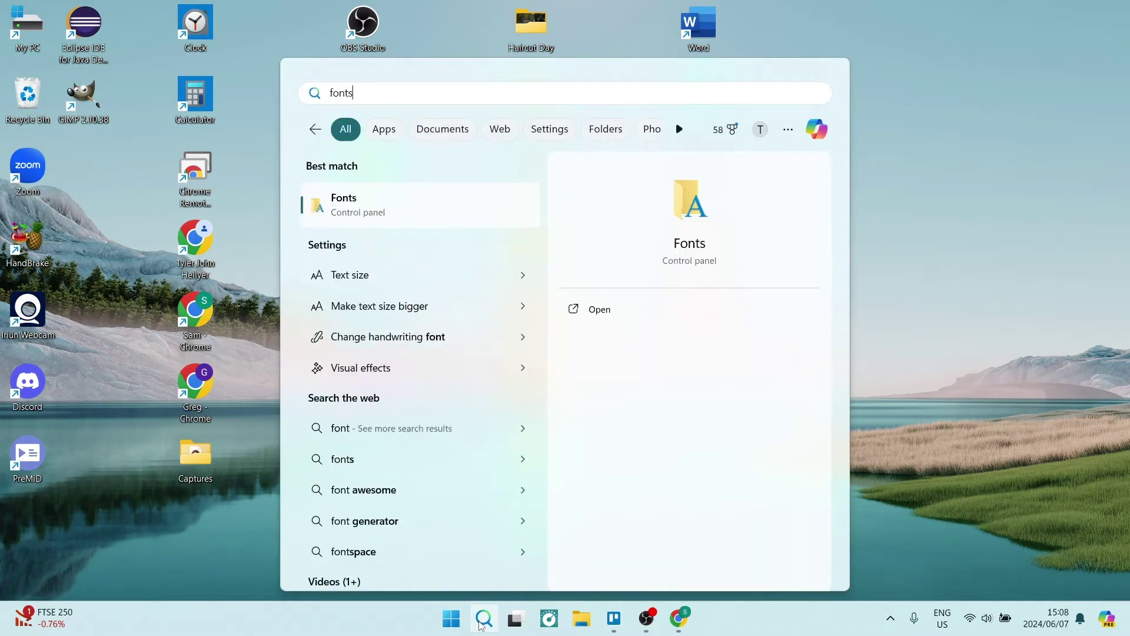
pyautogui.click(423, 212)
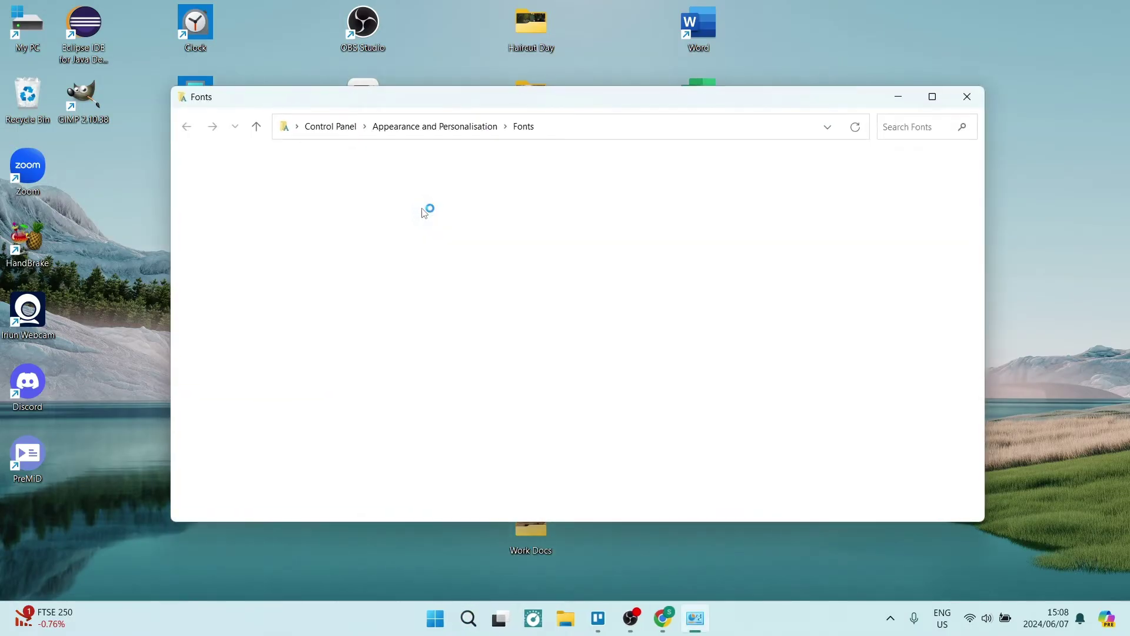
# Step: Maximize the Fonts window and select Parchment Regular to show its details
pyautogui.click(933, 96)
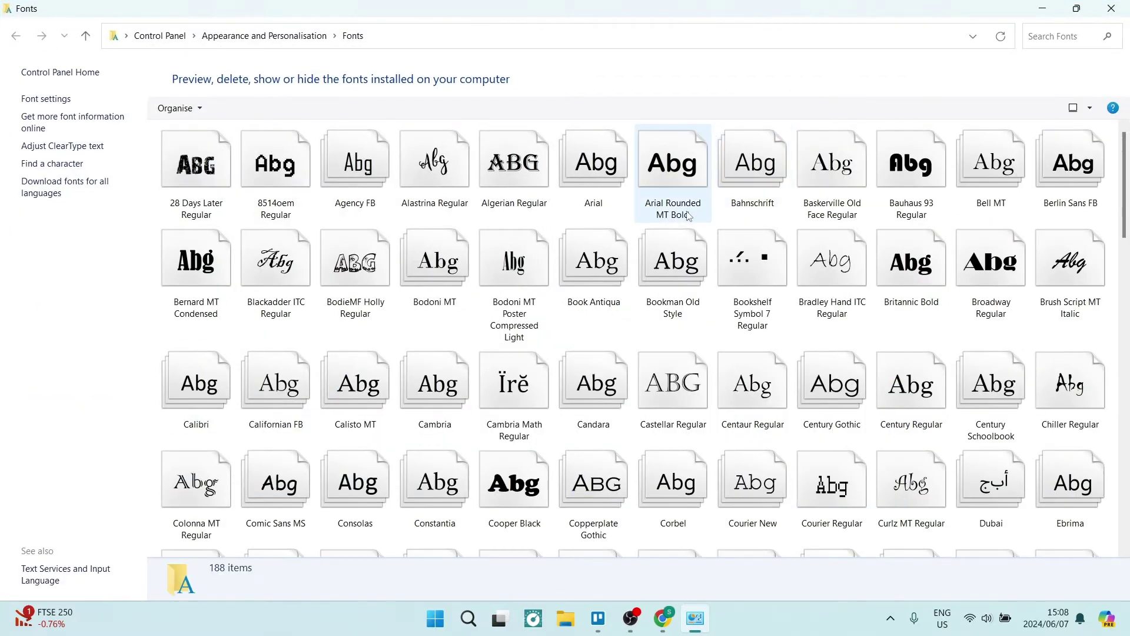
pyautogui.scroll(-10, 575, 320)
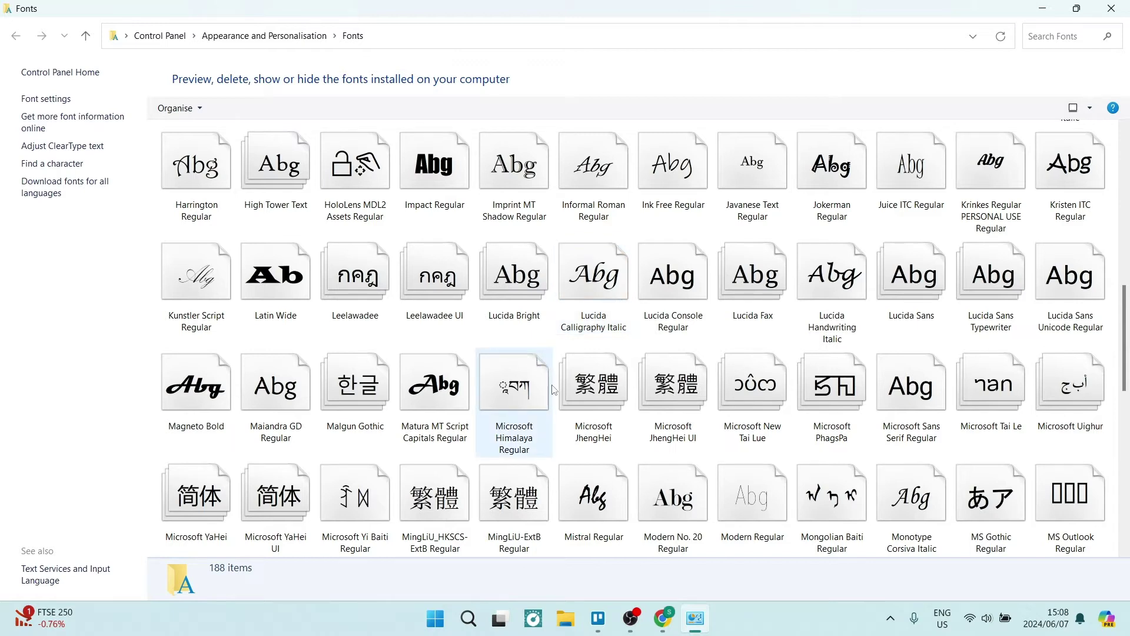
pyautogui.scroll(-5, 539, 383)
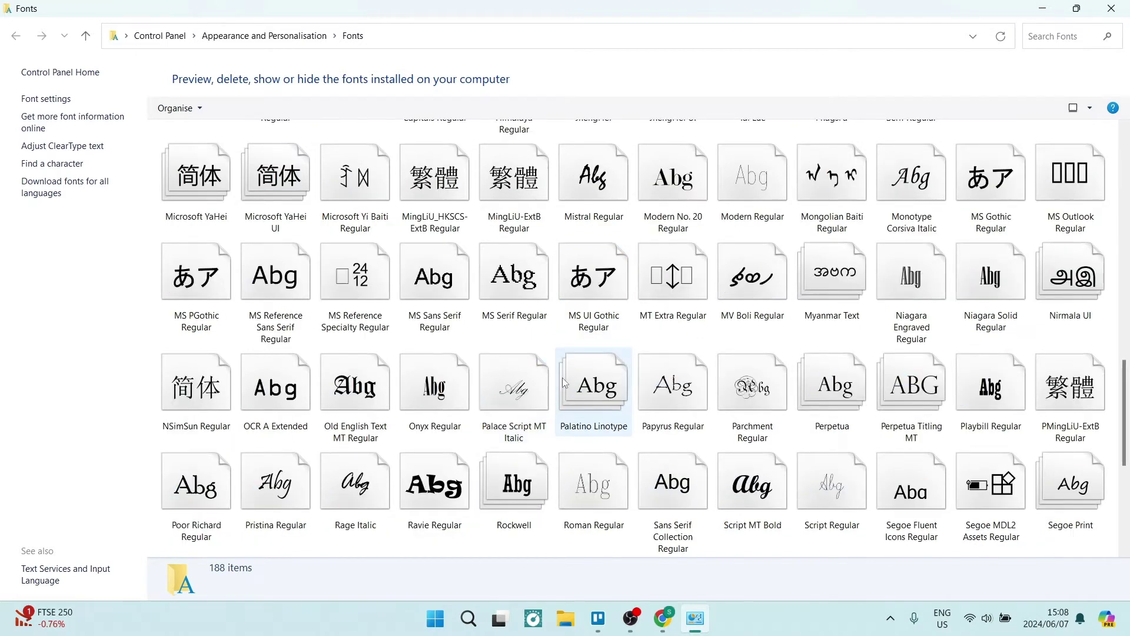
pyautogui.click(739, 388)
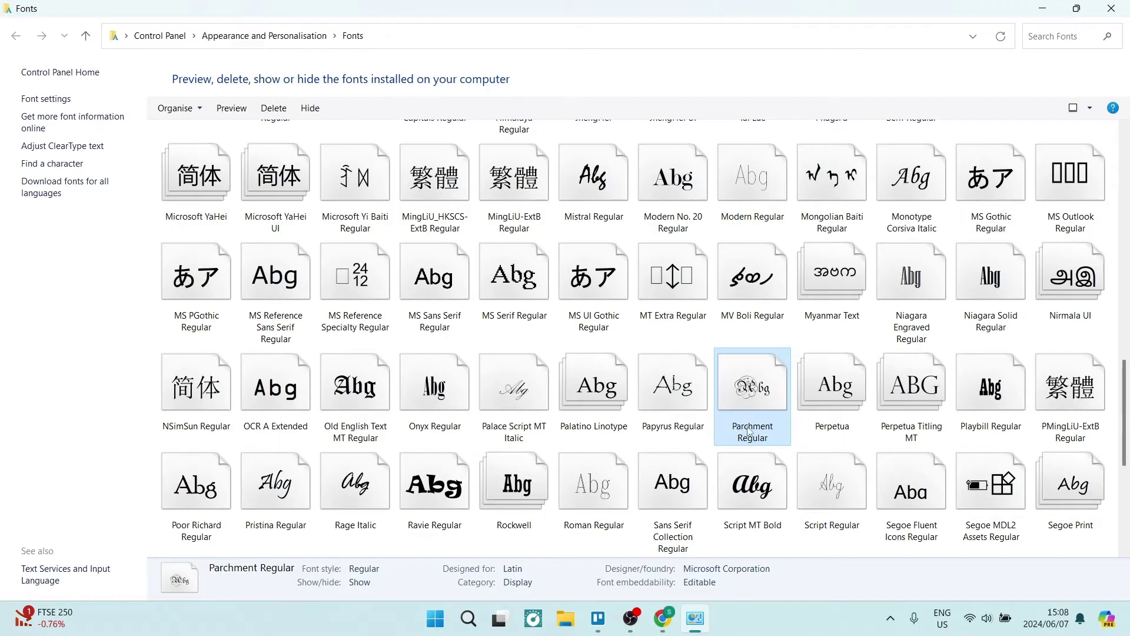
# Step: Preview Parchment Regular in Font Viewer, then minimize the viewer and the Fonts window
pyautogui.doubleClick(750, 395)
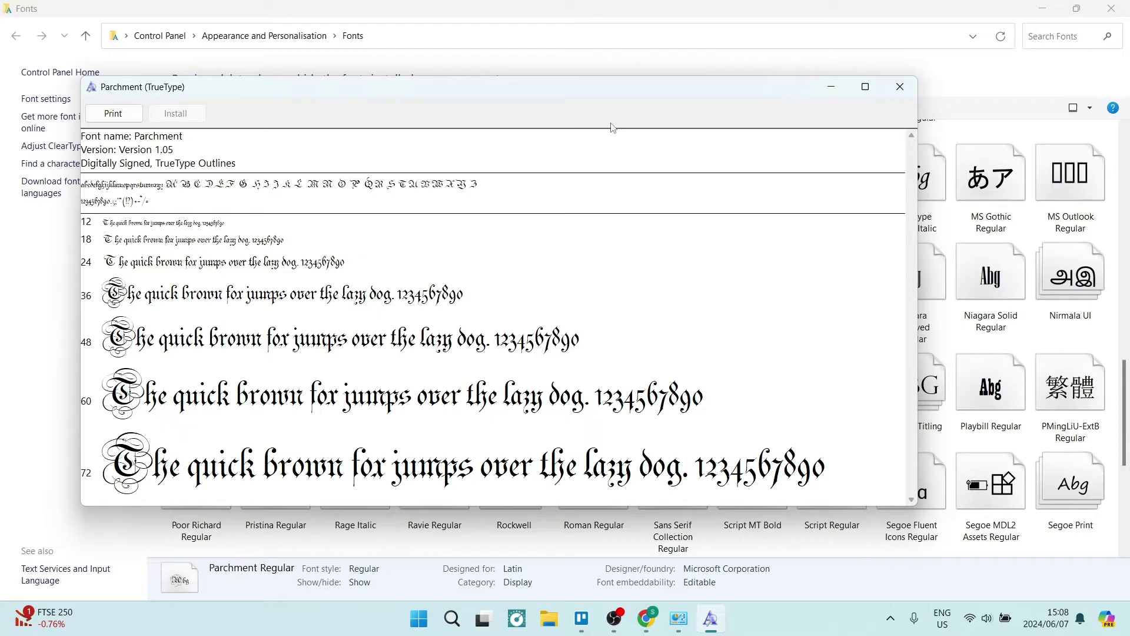
pyautogui.click(865, 87)
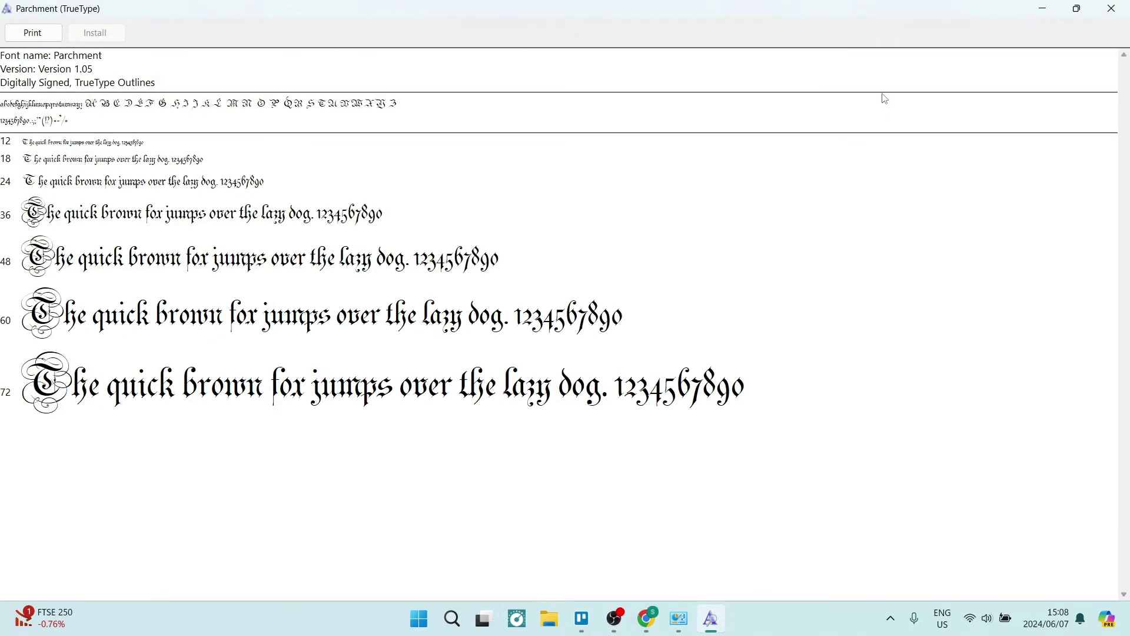
pyautogui.click(1043, 8)
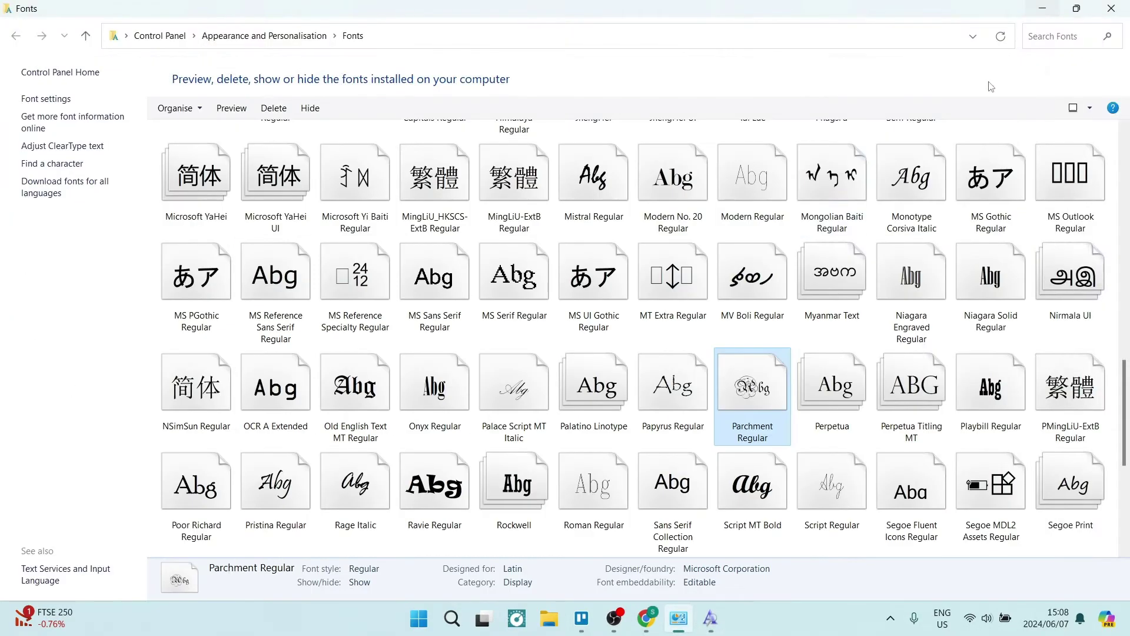
pyautogui.click(1043, 8)
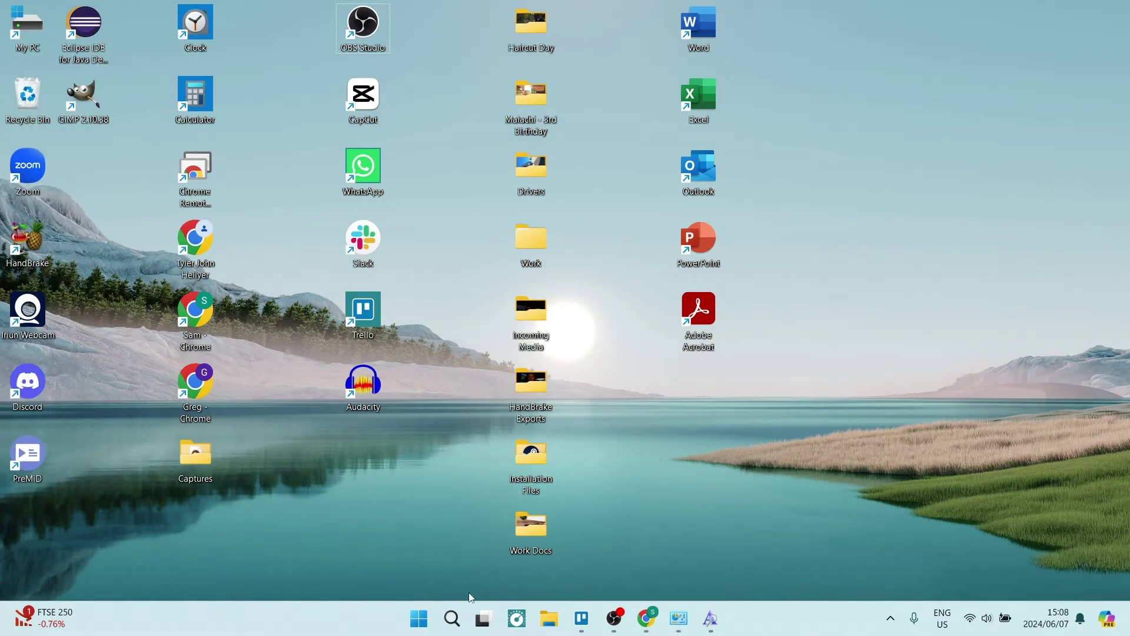
# Step: Launch Notepad and paste the Segoe UI-to-NewFont registry script into a new tab
pyautogui.click(452, 618)
pyautogui.write('note')
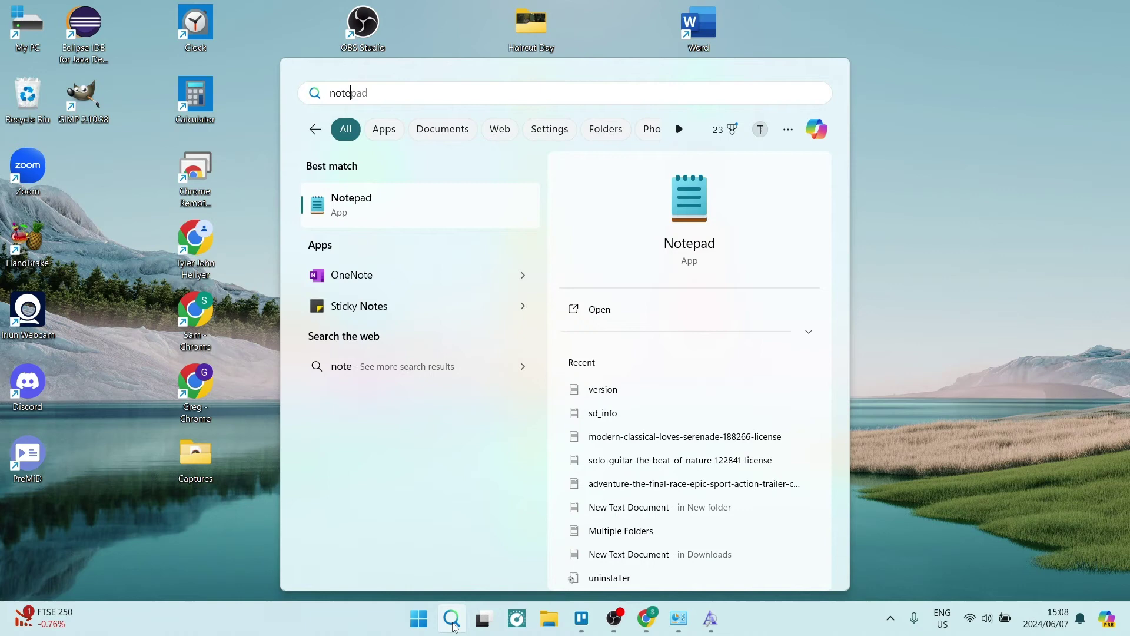
pyautogui.write('pad')
pyautogui.click(392, 219)
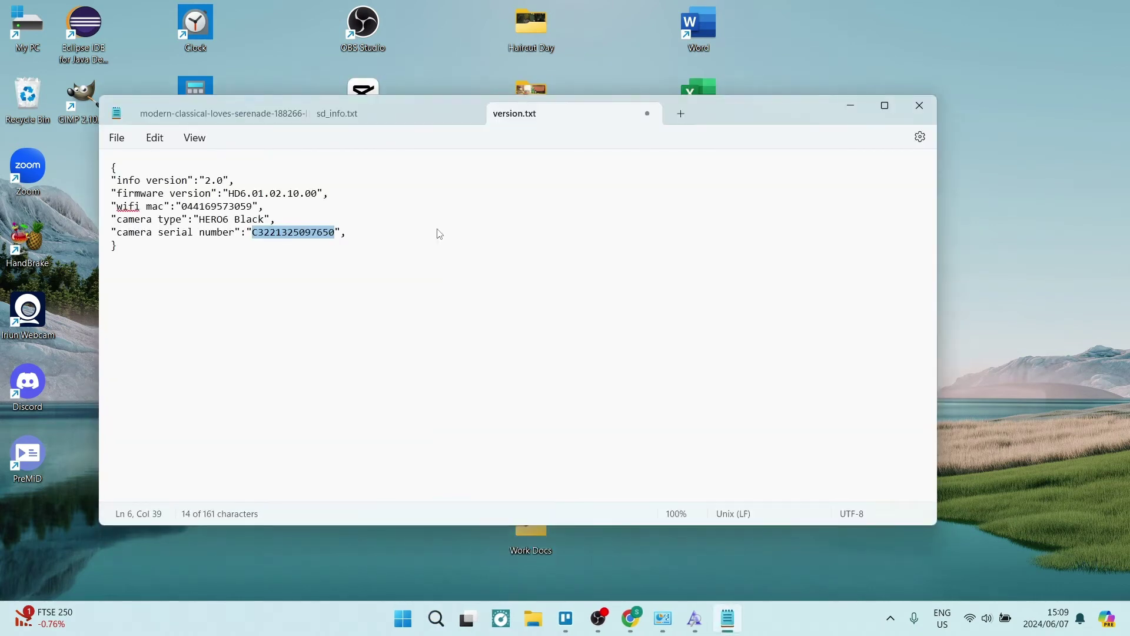
pyautogui.click(682, 114)
pyautogui.write('Windows Registry Editor Version 5.00 [HKEY_LOCAL_MACHINE\\SOFTWARE\\Microsoft\\Windows NT\\CurrentVersion\\Fonts] "Segoe UI (TrueType)"="" "Segoe UI Bold (TrueType)"="" "Segoe UI Bold Italic (TrueType)"="" "Segoe UI Italic (TrueType)"="" "Segoe UI Light (TrueType)"="" "Segoe UI Semibold (TrueType)"="" "Segoe UI Symbol (TrueType)"="" [HKEY_LOCAL_MACHINE\\SOFTWARE\\Microsoft\\Windows NT\\CurrentVersion\\FontSubstitutes] "Segoe UI"="NewFont"')
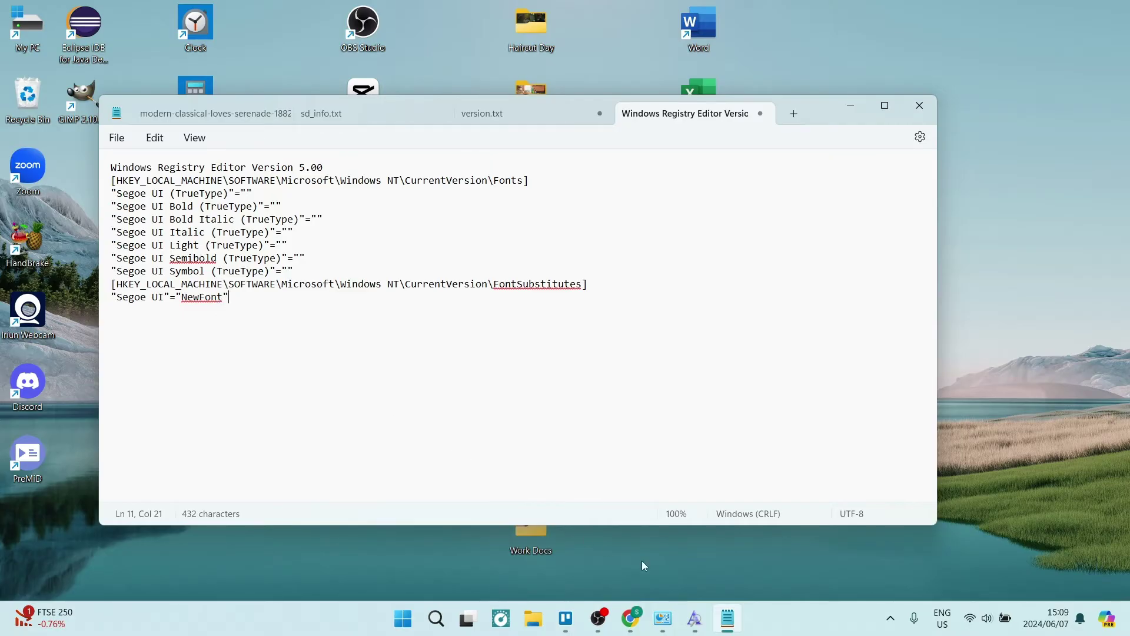
# Step: Confirm the font name in Font Viewer, then replace NewFont on line 11 with 'Parchment'
pyautogui.click(696, 618)
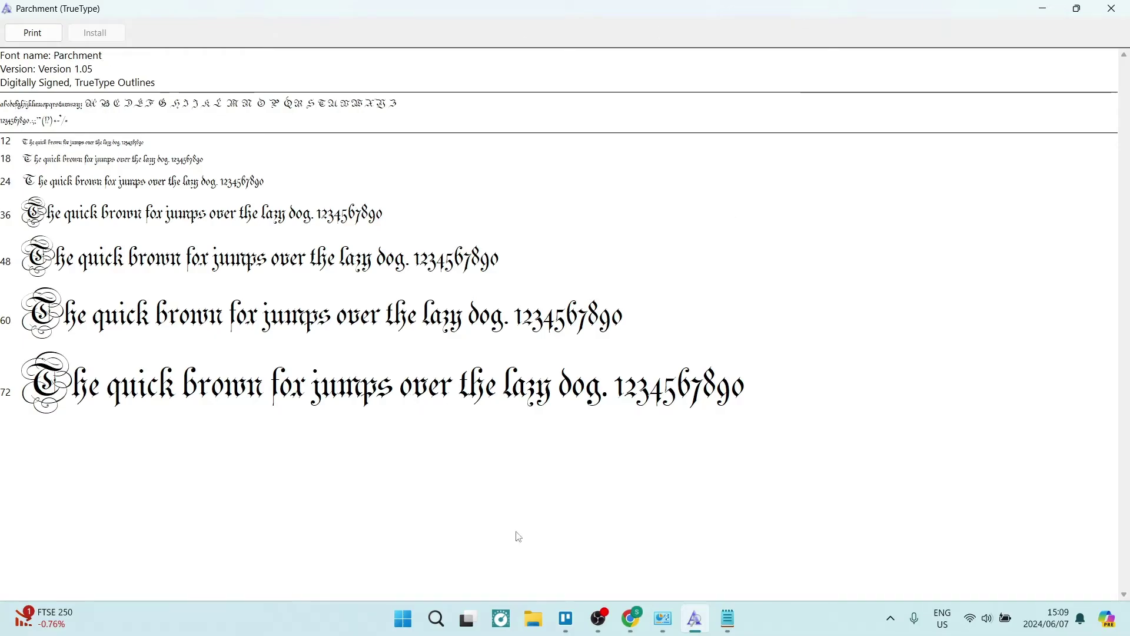
pyautogui.moveTo(729, 626)
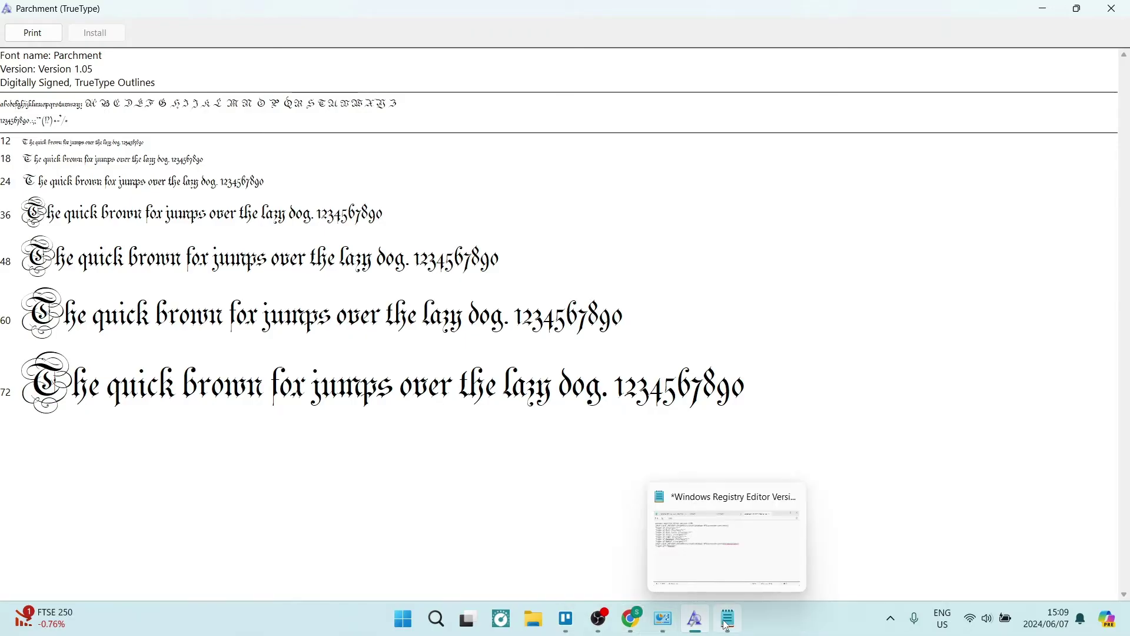
pyautogui.hotkey('alt', 'Tab')
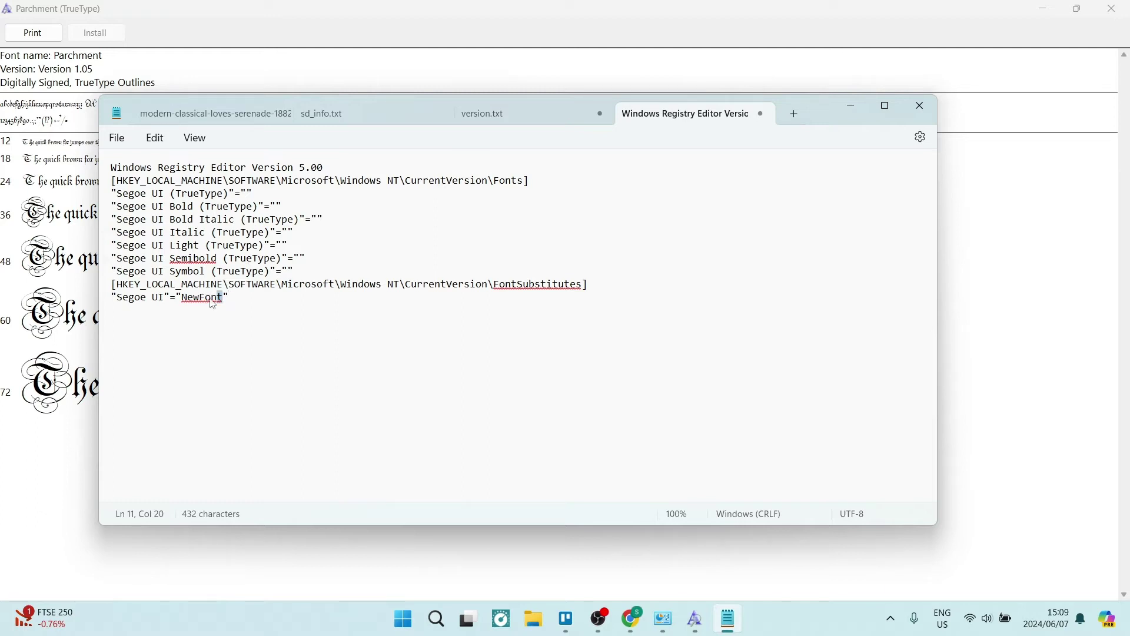
pyautogui.hotkey('shift', 'Left')
pyautogui.hotkey('shift', 'Left')
pyautogui.hotkey('shift', 'Left')
pyautogui.hotkey('shift', 'Left')
pyautogui.hotkey('shift', 'Left')
pyautogui.hotkey('shift', 'Left')
pyautogui.hotkey('shift', 'Left')
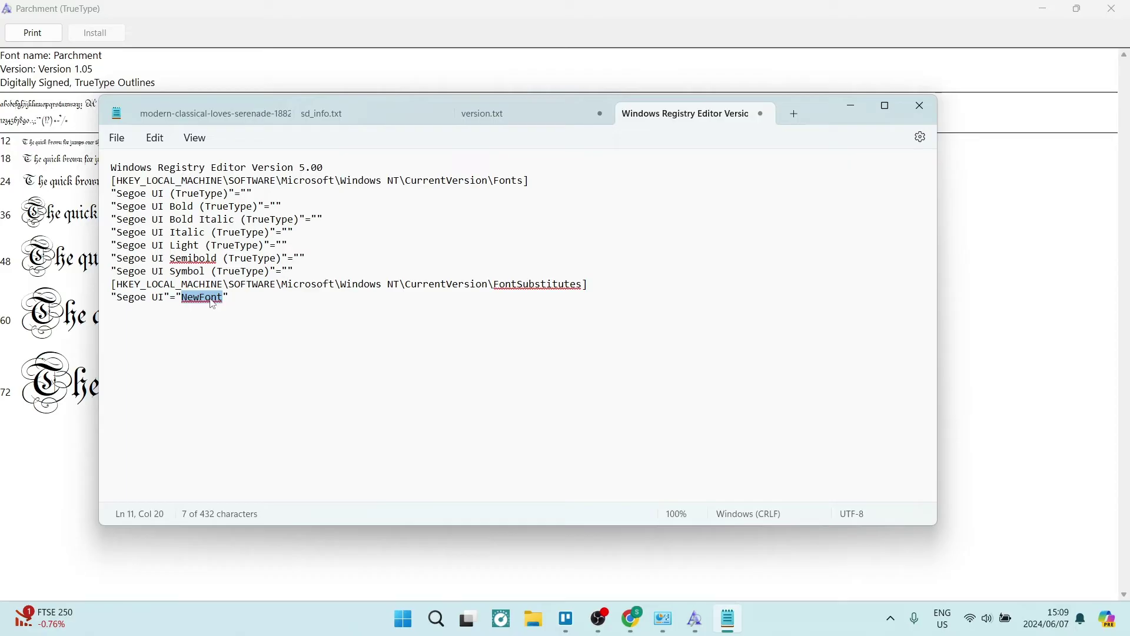
pyautogui.write('Parchment')
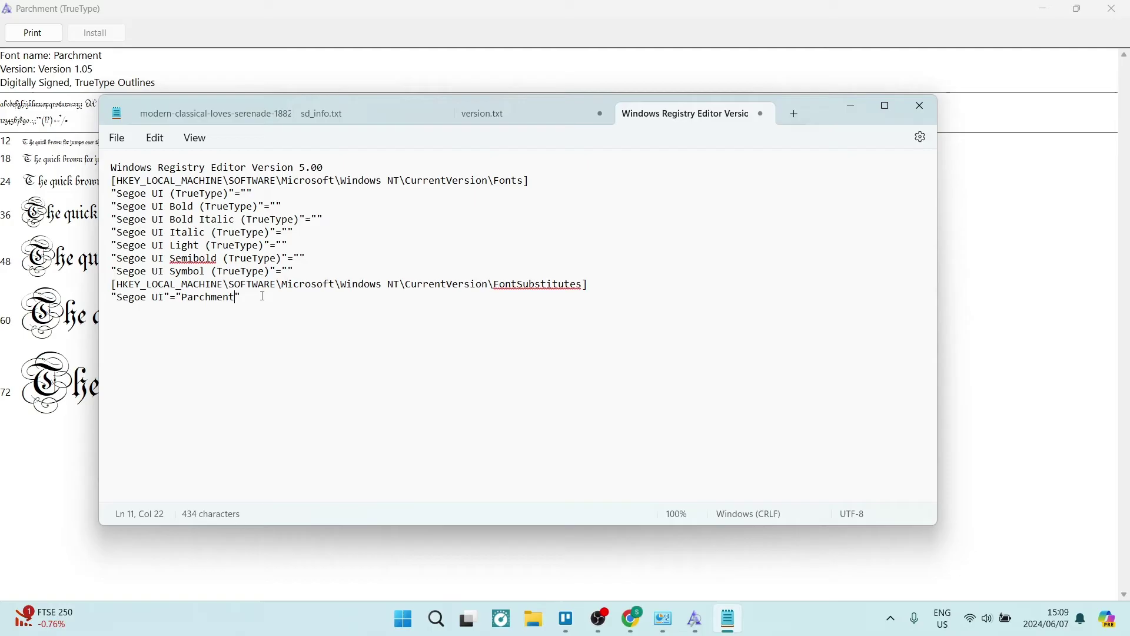
# Step: Save the script as 'Parchment Font.reg' with Save as type set to All files
pyautogui.click(117, 138)
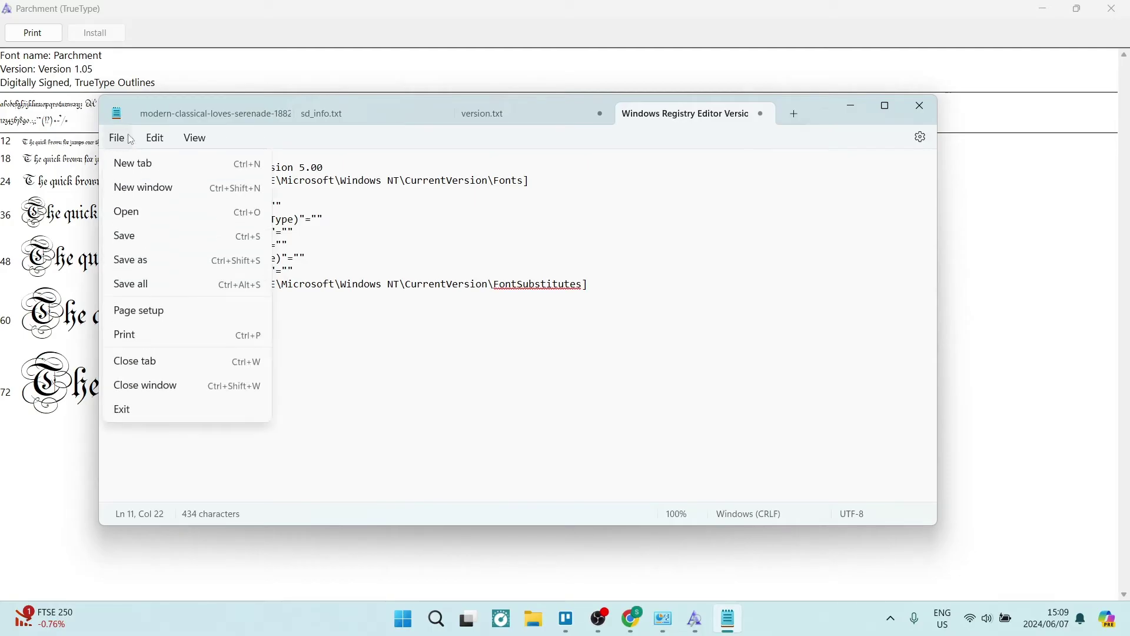
pyautogui.click(131, 259)
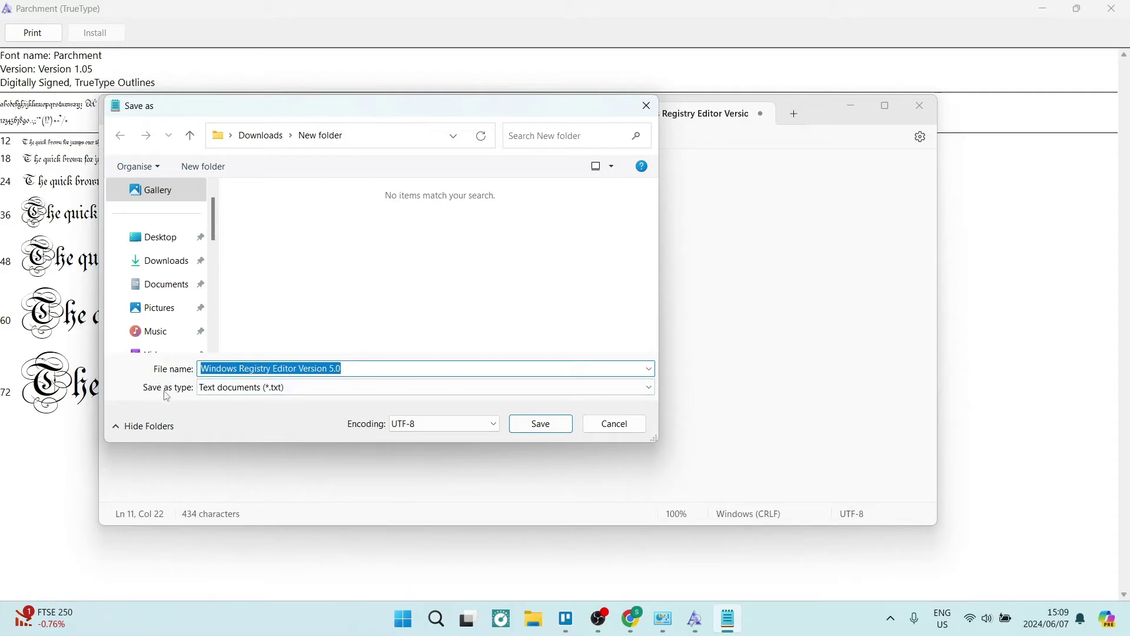
pyautogui.click(347, 387)
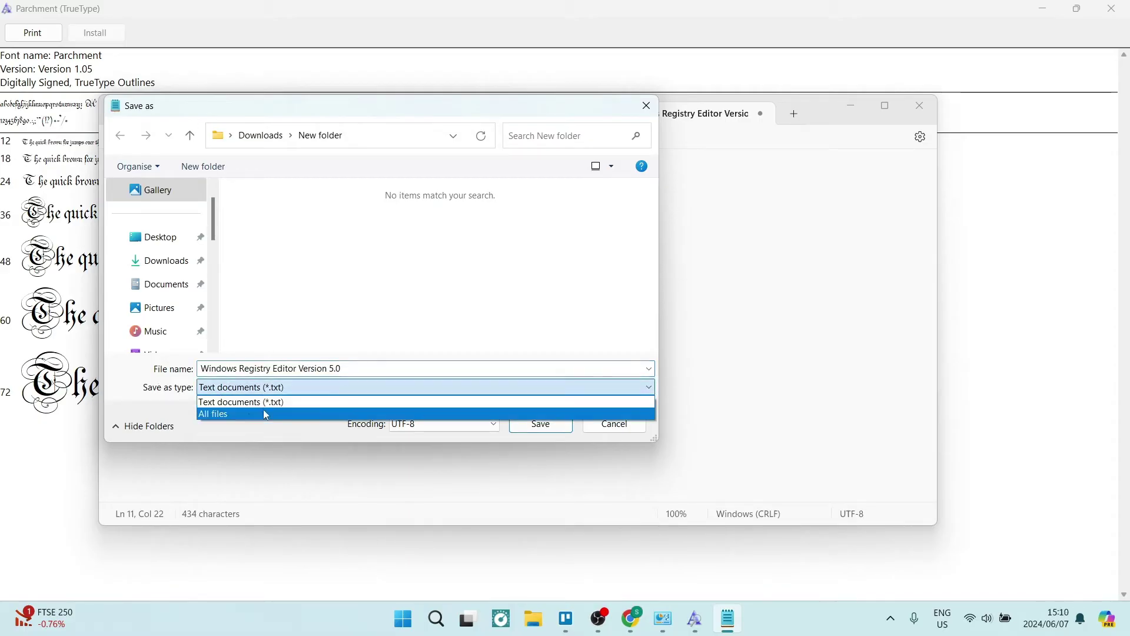
pyautogui.click(228, 415)
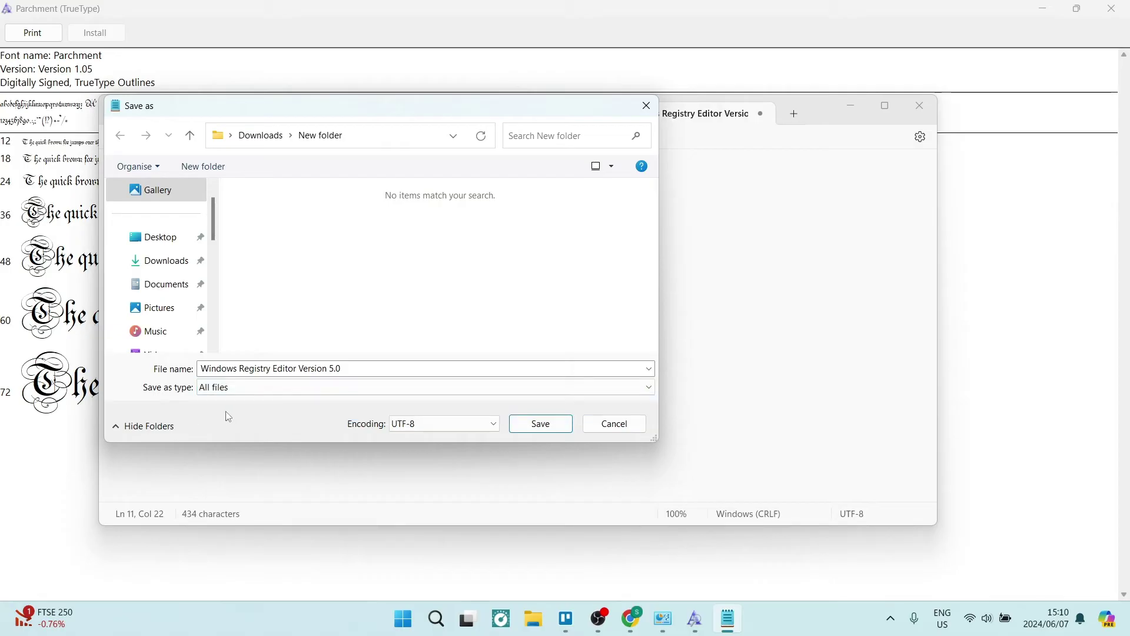
pyautogui.click(361, 371)
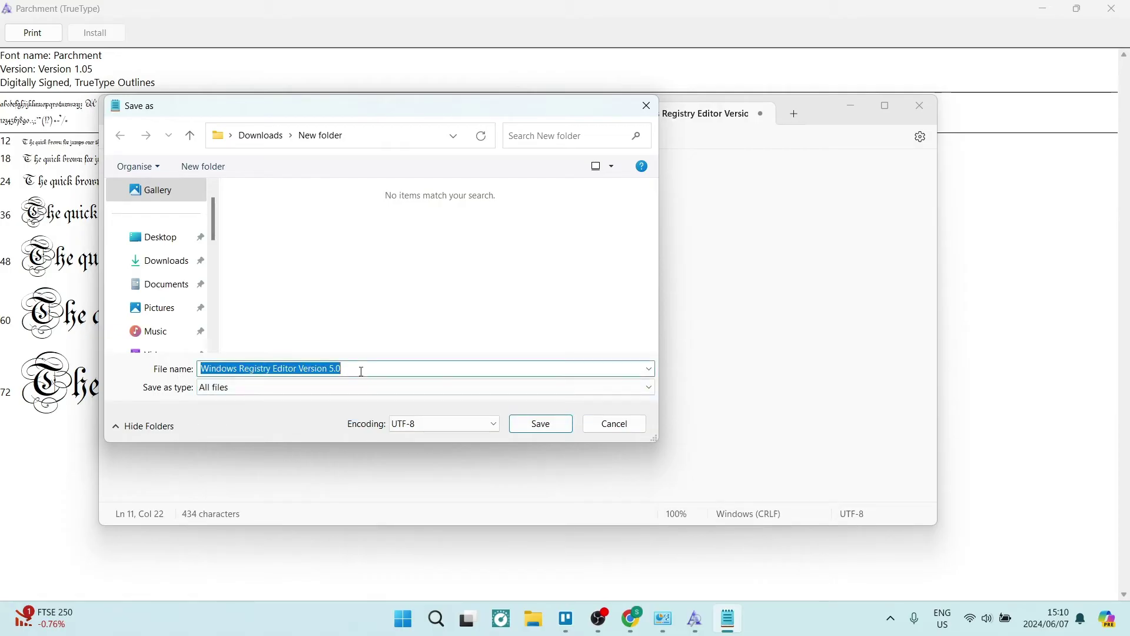
pyautogui.click(361, 371)
pyautogui.moveTo(361, 371); pyautogui.dragTo(194, 375)
pyautogui.write('Parchment')
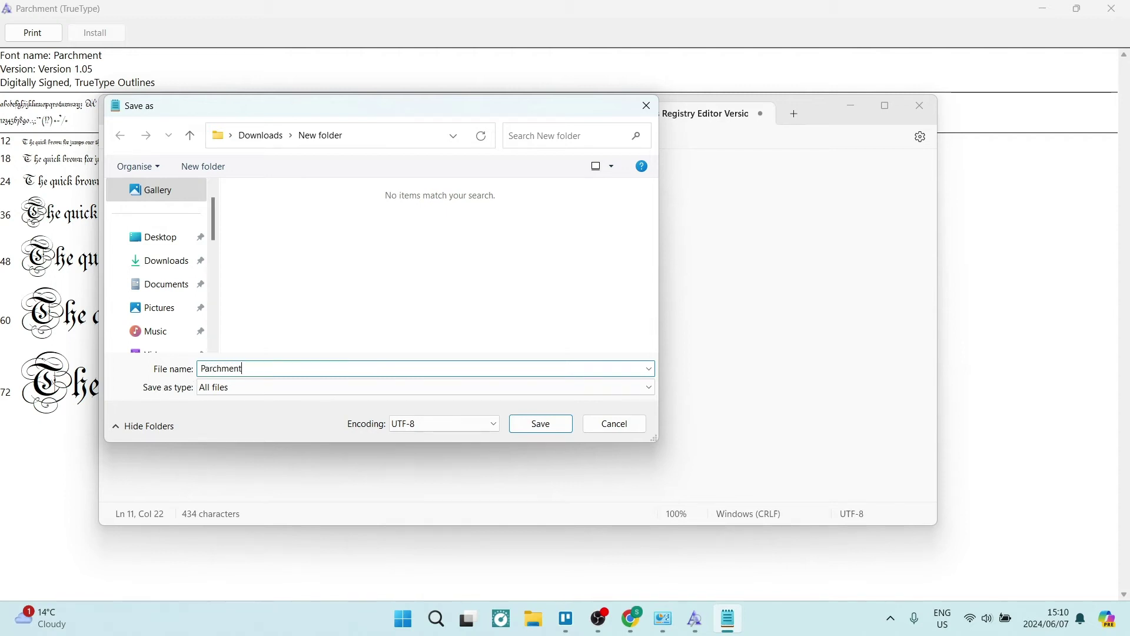
pyautogui.write(' Font.reg')
pyautogui.click(525, 430)
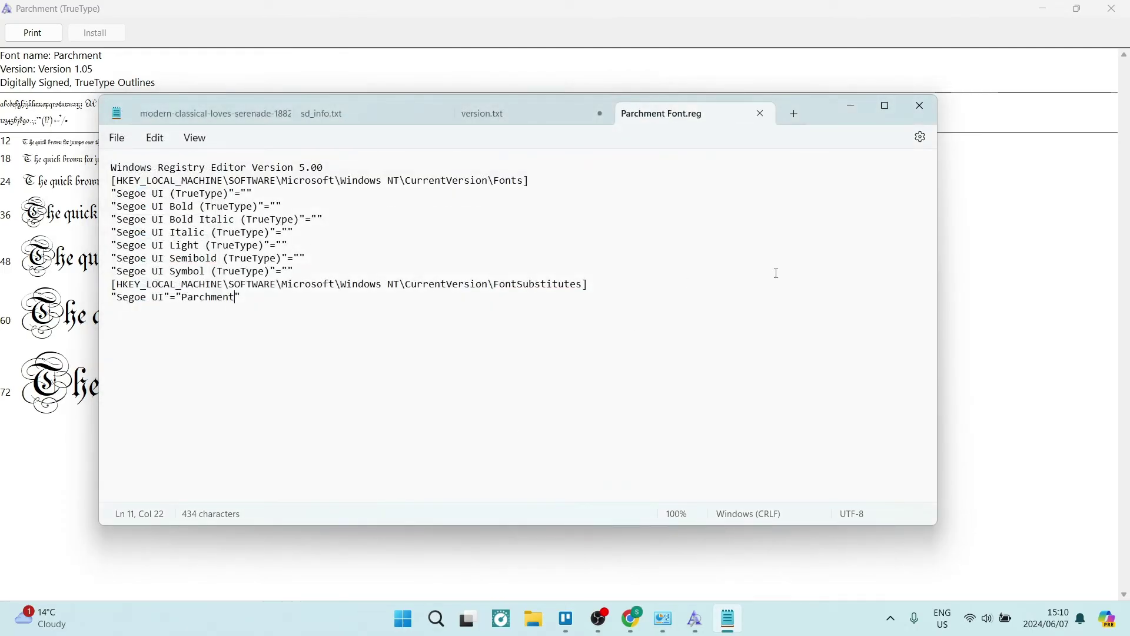
# Step: Minimize Notepad and the Font Viewer, then refresh the desktop to show New folder
pyautogui.click(885, 105)
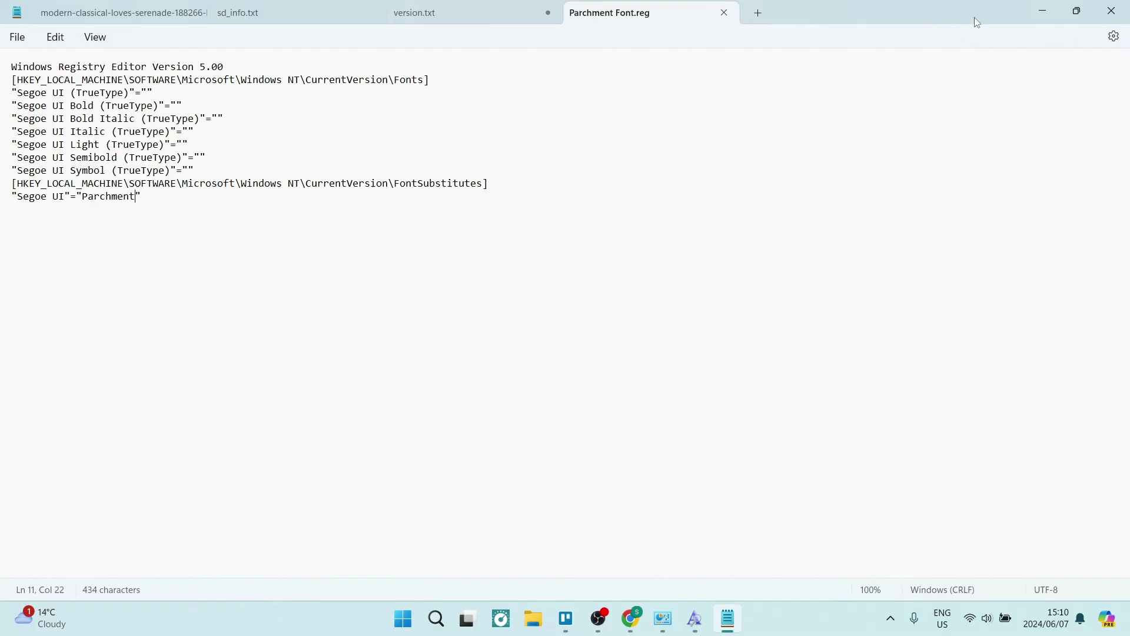
pyautogui.click(1034, 12)
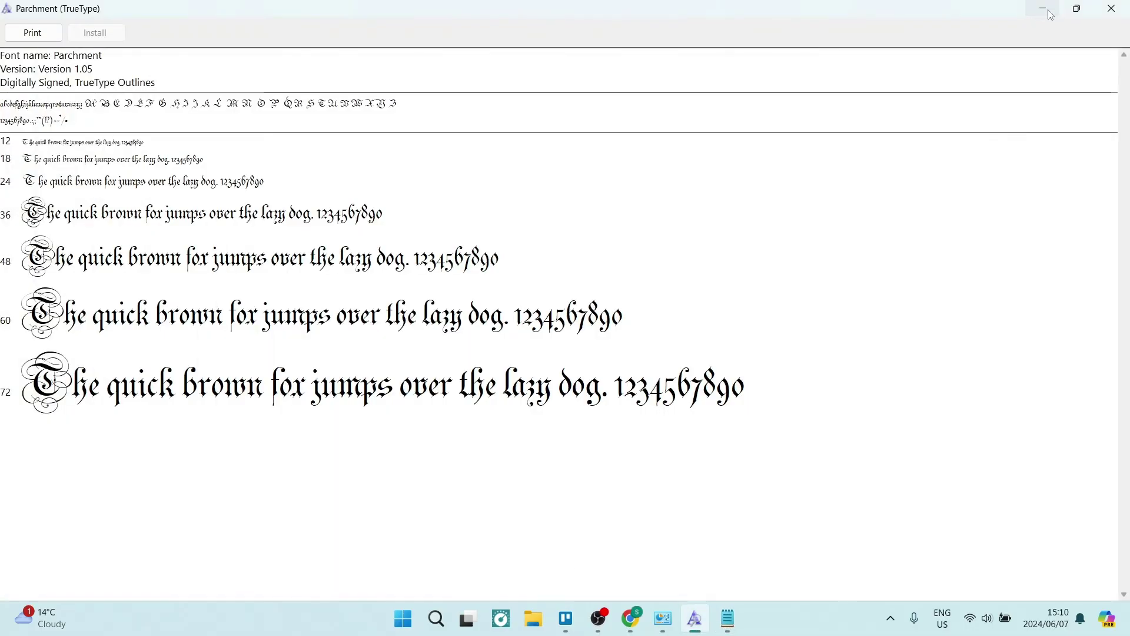
pyautogui.click(1046, 10)
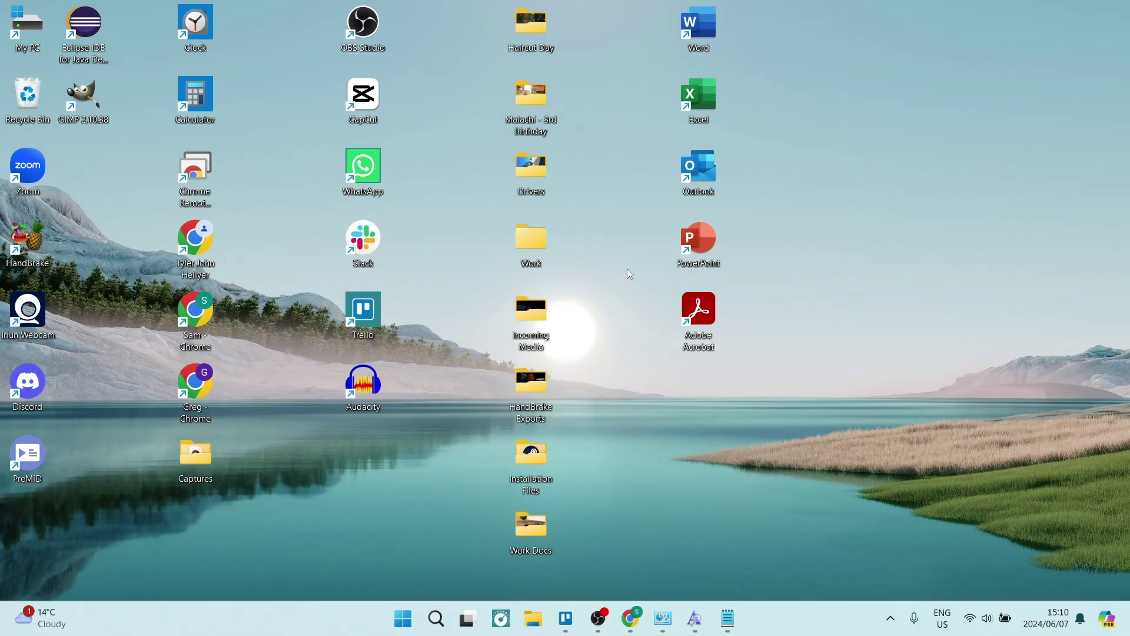
pyautogui.rightClick(654, 289)
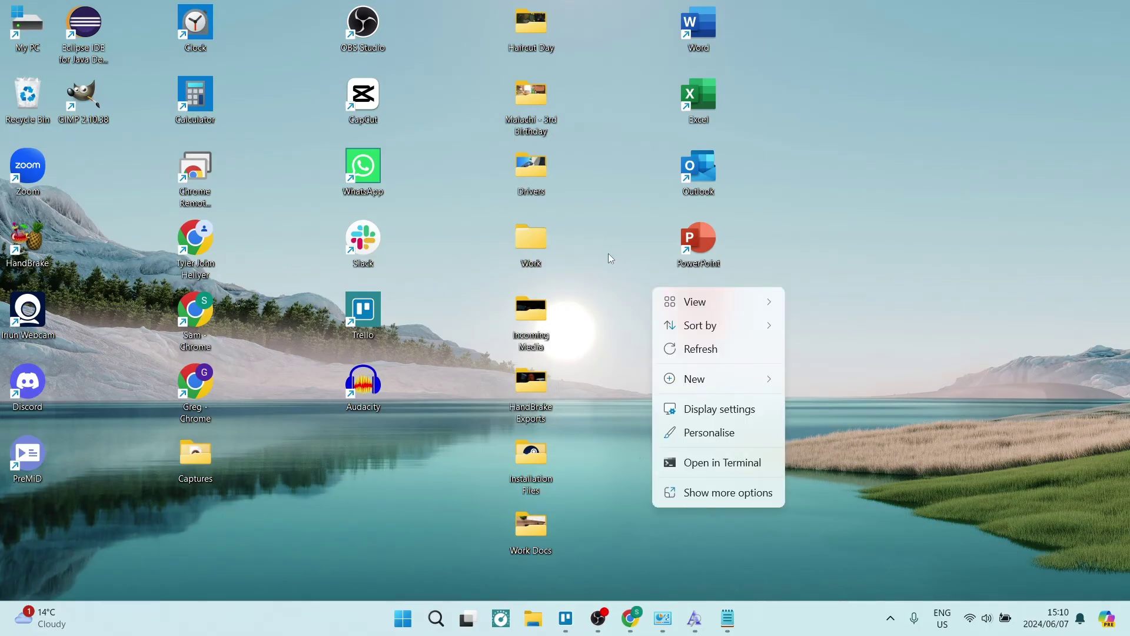
pyautogui.click(697, 353)
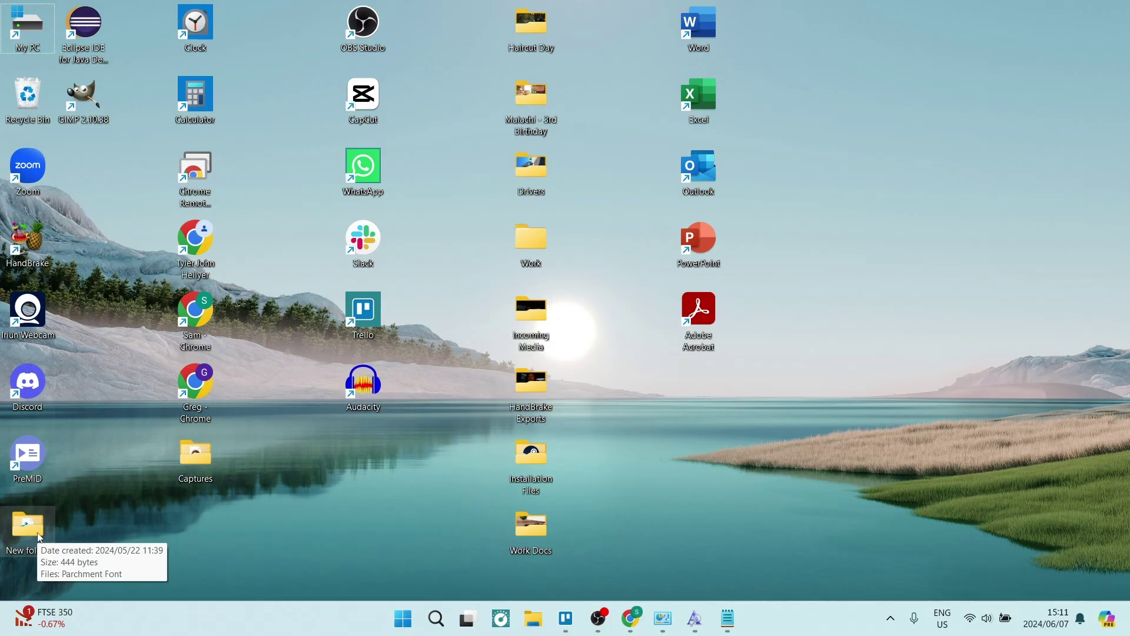
# Step: Open New folder and merge Parchment Font.reg into the registry, confirming Yes then OK
pyautogui.doubleClick(38, 533)
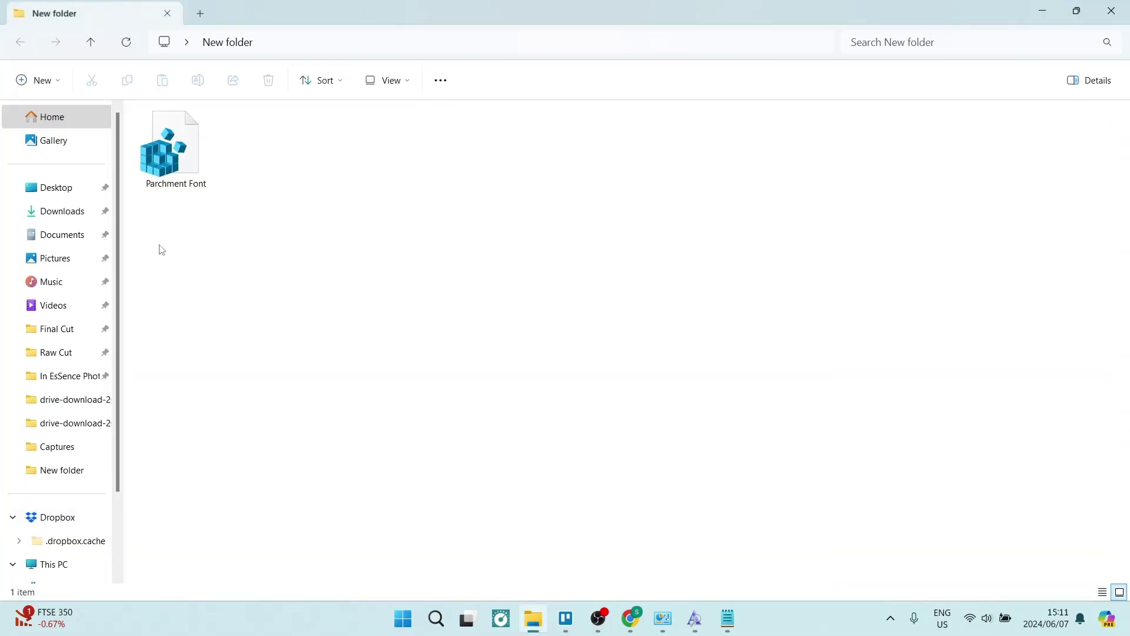
pyautogui.click(184, 168)
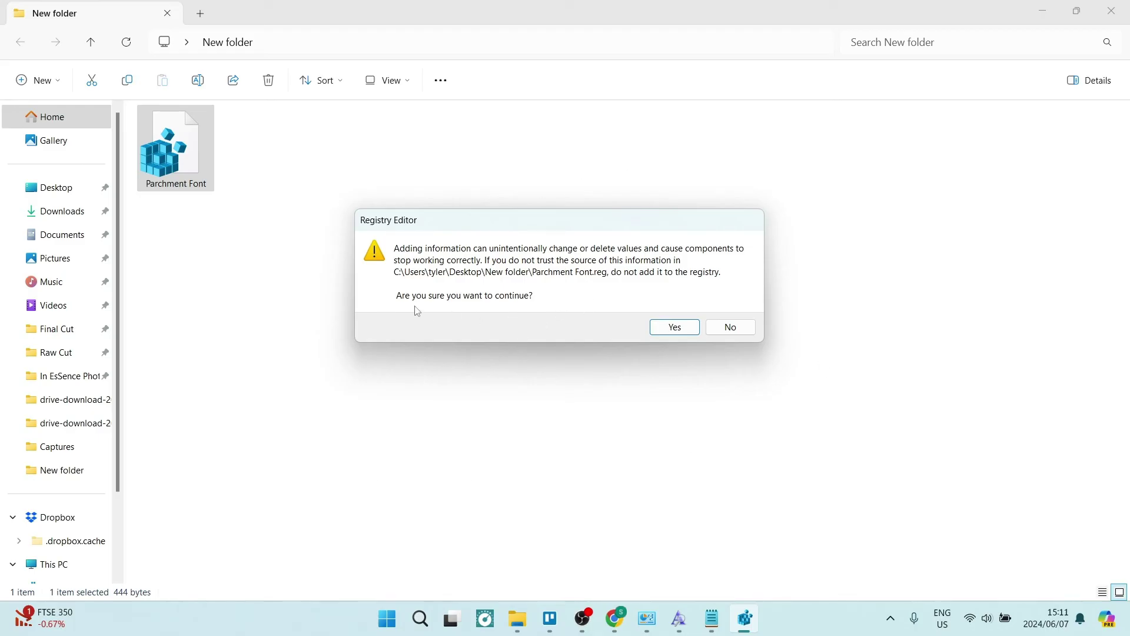
pyautogui.click(678, 329)
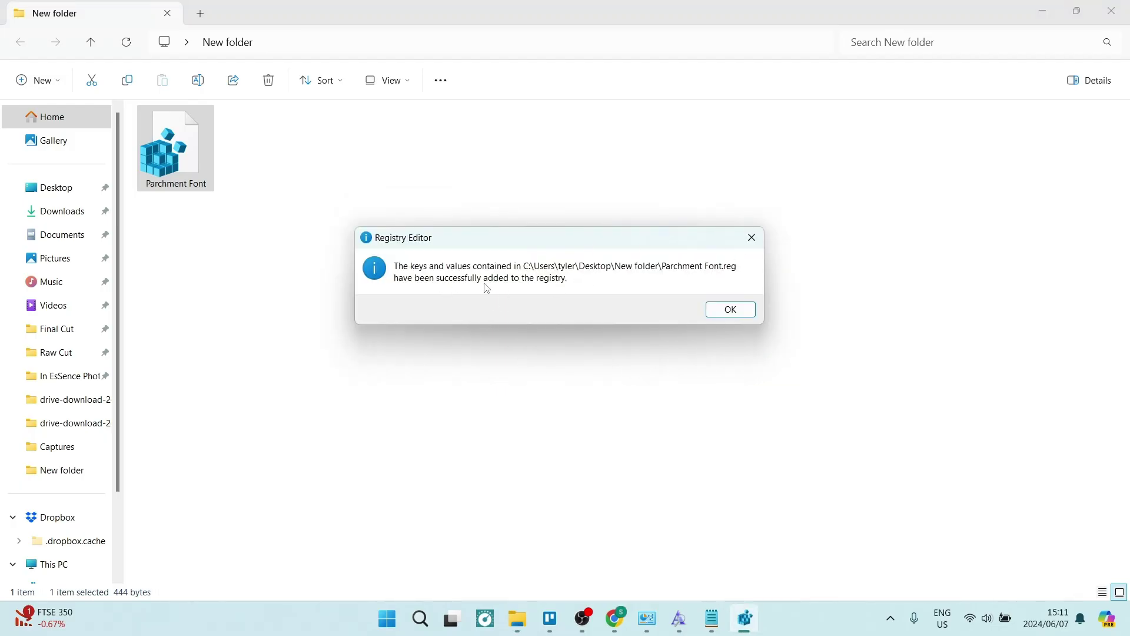
pyautogui.click(741, 310)
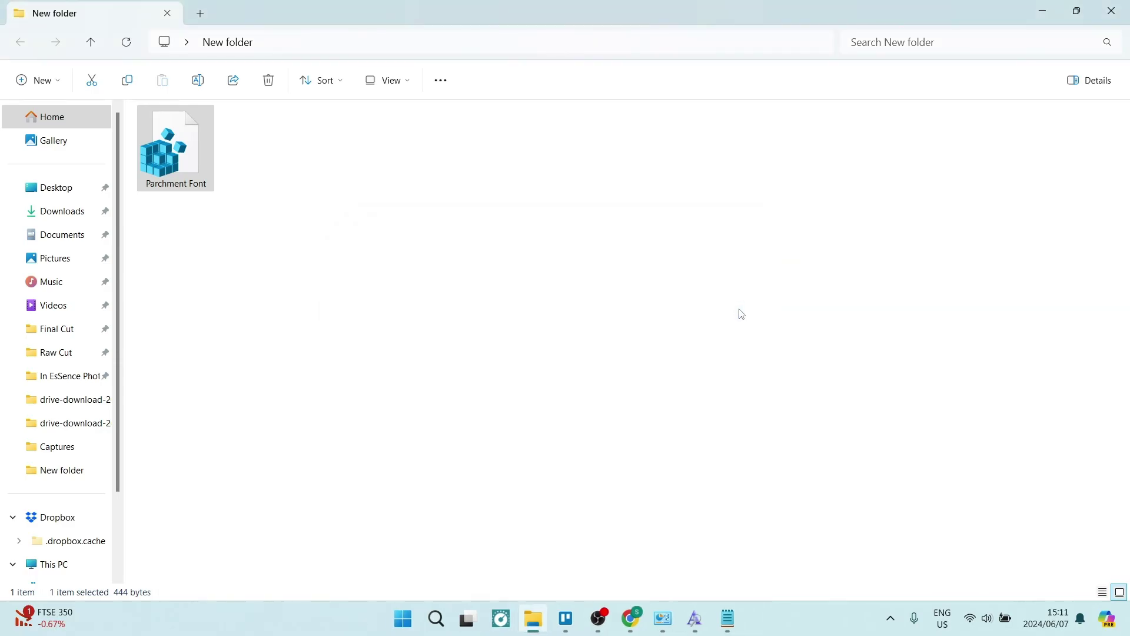
# Step: Close the New folder File Explorer window
pyautogui.click(1111, 11)
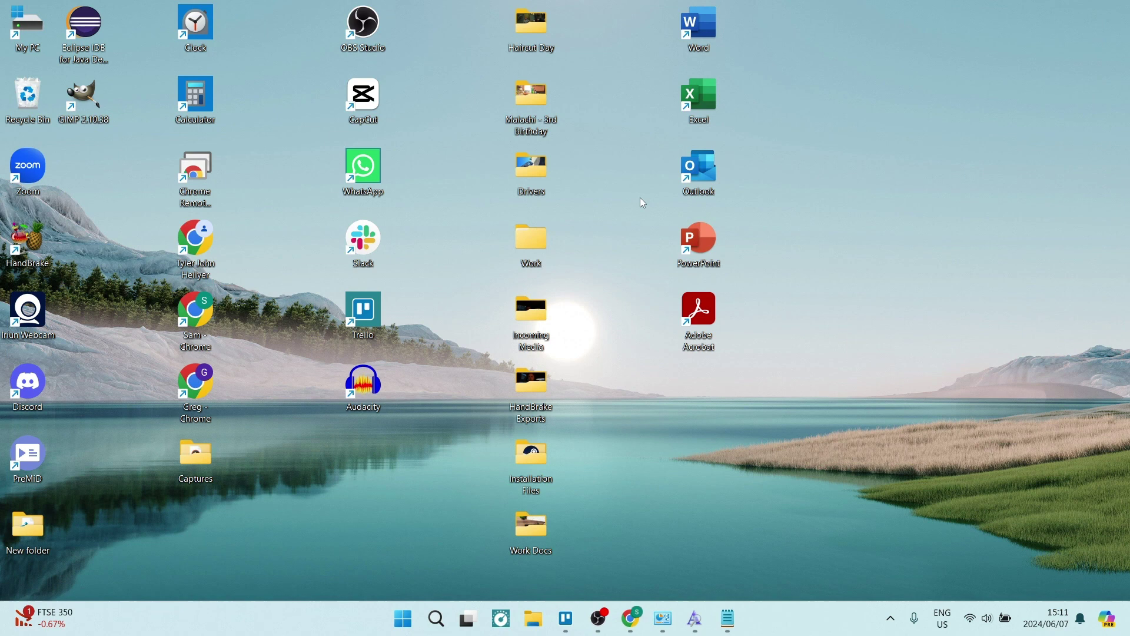